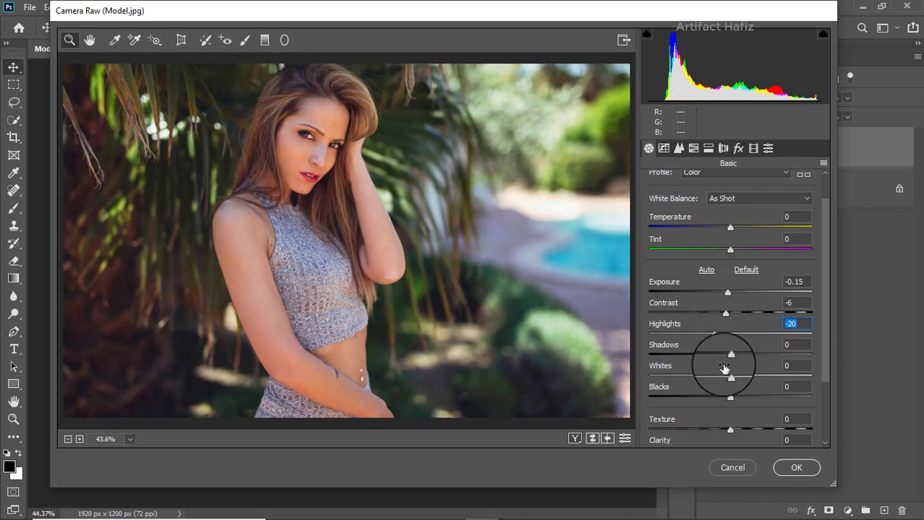
# Step: Set Shadows to +1, Whites to +58 and Blacks to -23 in the photo's basic tone adjustments
pyautogui.moveTo(731, 354); pyautogui.dragTo(776, 379)
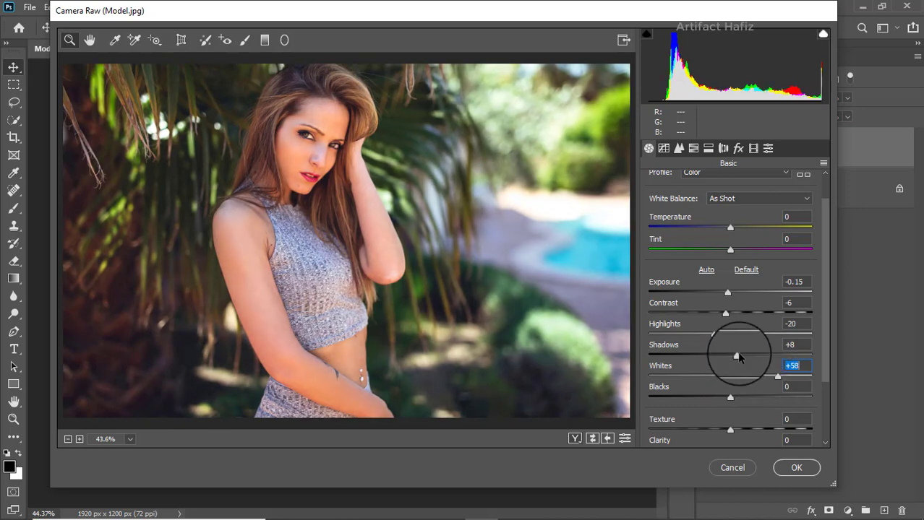
pyautogui.moveTo(737, 355); pyautogui.dragTo(733, 354)
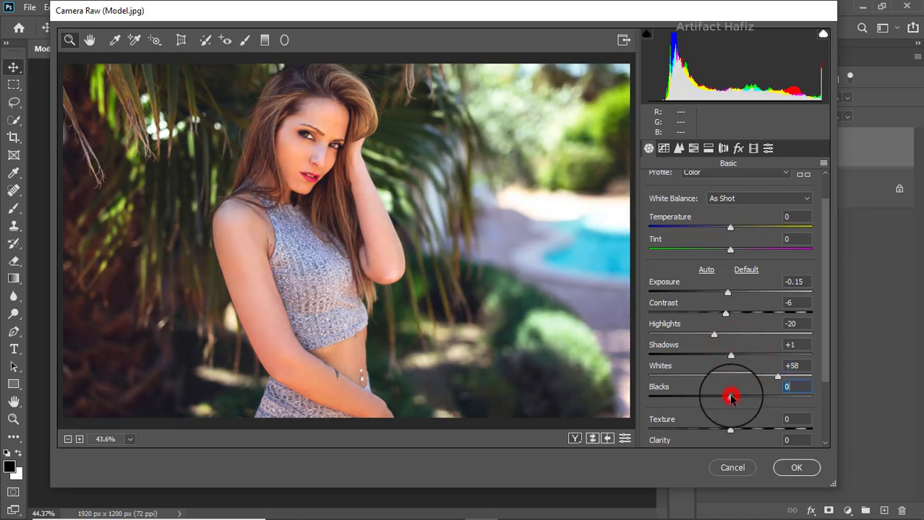
pyautogui.moveTo(731, 397); pyautogui.dragTo(711, 403)
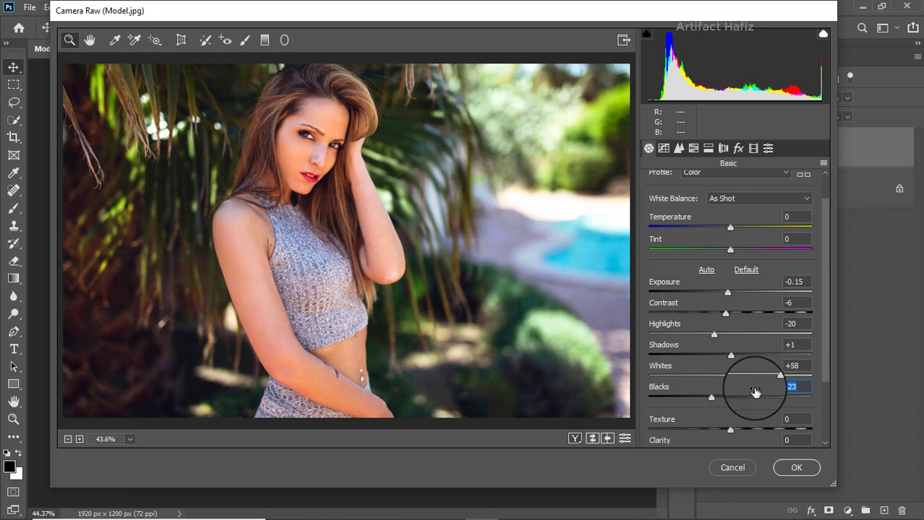
# Step: Set Texture to -2, Clarity to +3 and Dehaze to +6 in the basic adjustments
pyautogui.scroll(-3, 752, 387)
pyautogui.moveTo(725, 366); pyautogui.dragTo(738, 366)
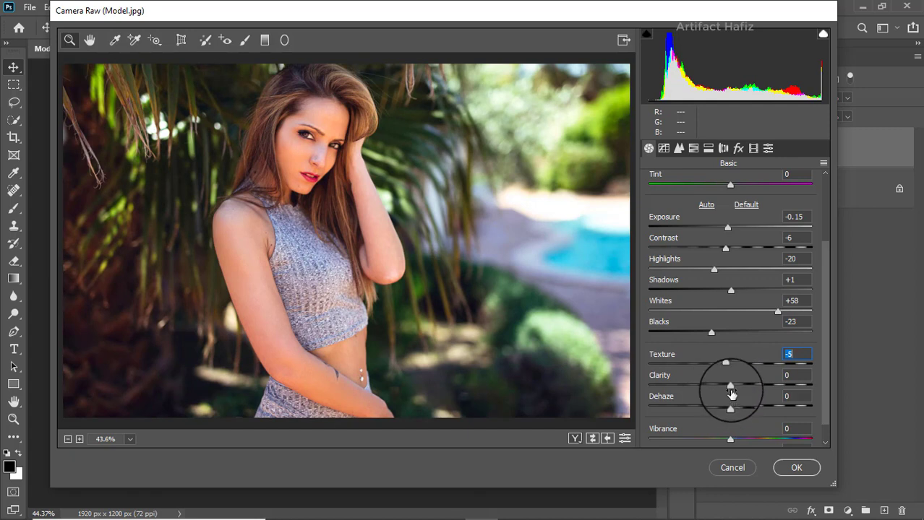
pyautogui.moveTo(731, 390); pyautogui.dragTo(730, 367)
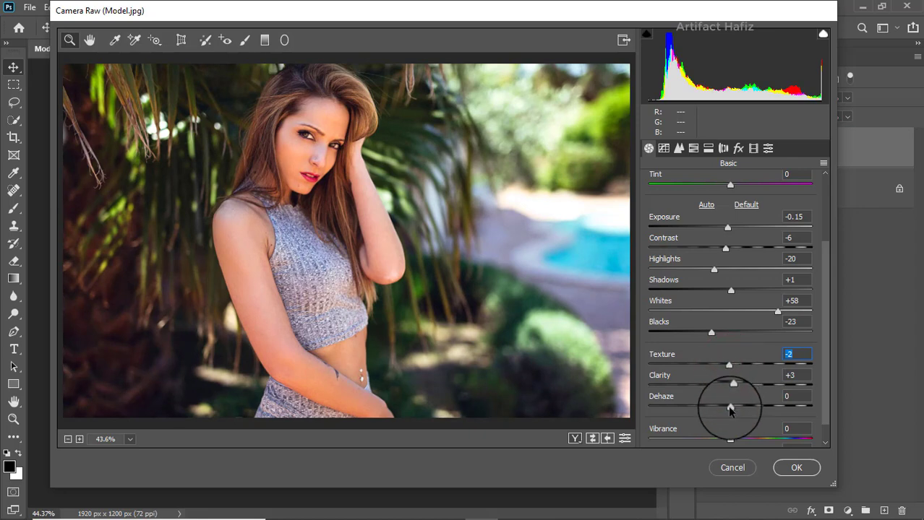
pyautogui.moveTo(730, 409)
pyautogui.mouseDown()
pyautogui.moveTo(701, 407)
pyautogui.moveTo(737, 409)
pyautogui.mouseUp()
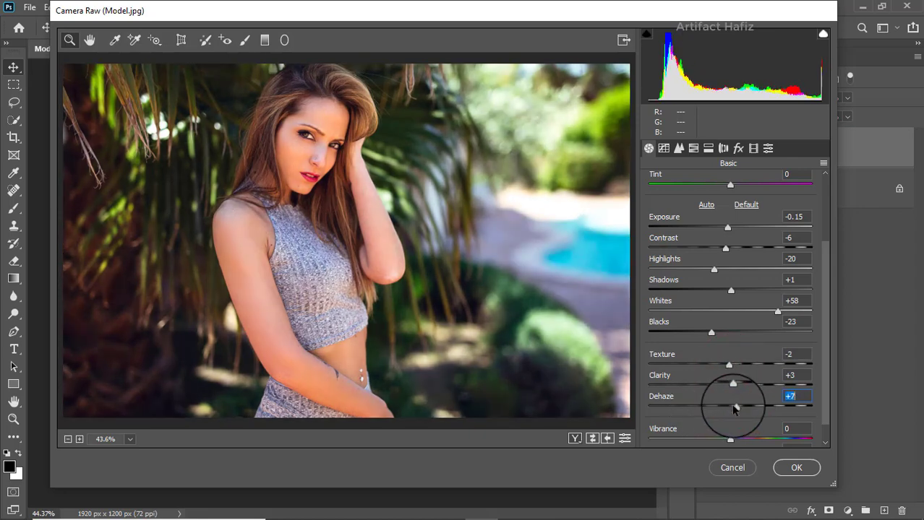
pyautogui.scroll(-1, 731, 371)
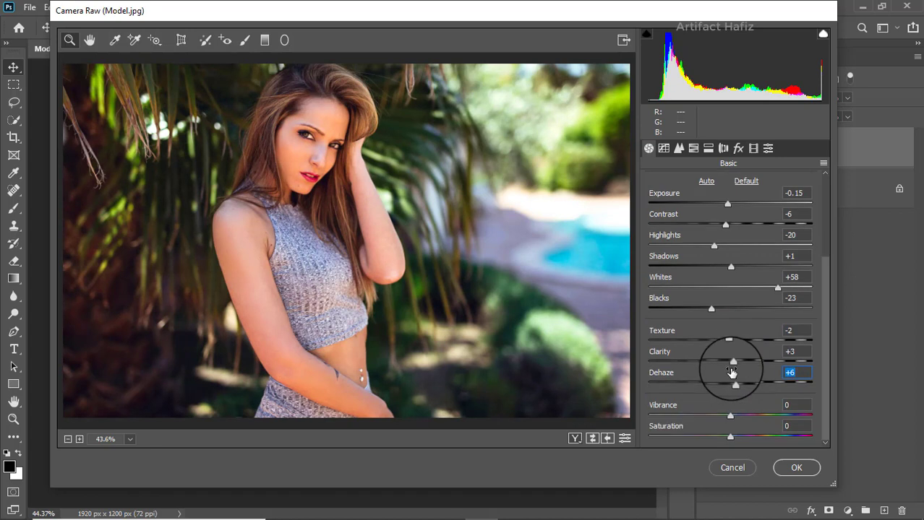
# Step: On the point tone curve, move the RGB black point to about input 10 and the Blue channel's black point to input 7, output 0
pyautogui.click(664, 149)
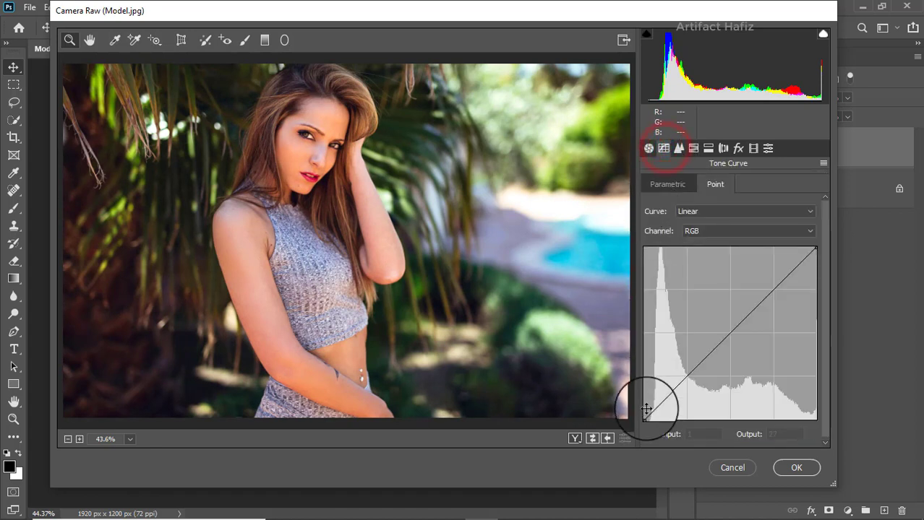
pyautogui.moveTo(645, 418); pyautogui.dragTo(650, 418)
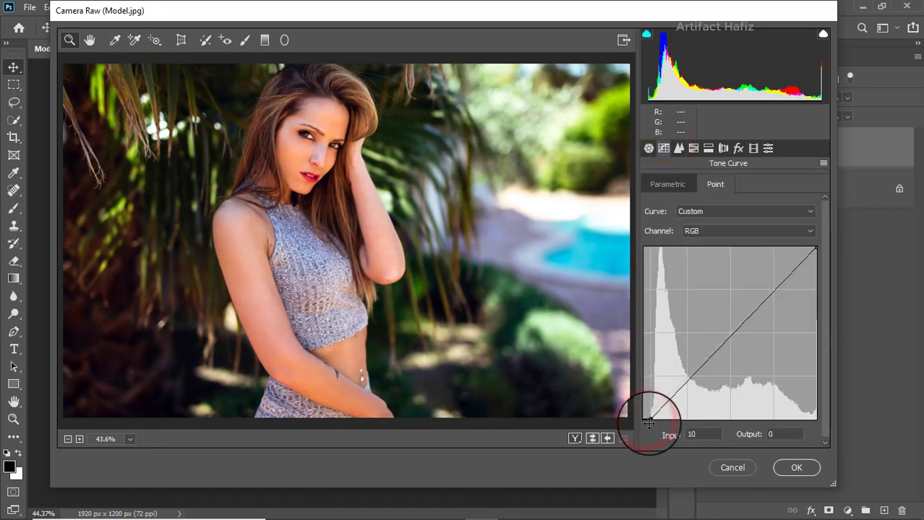
pyautogui.click(700, 232)
pyautogui.click(701, 251)
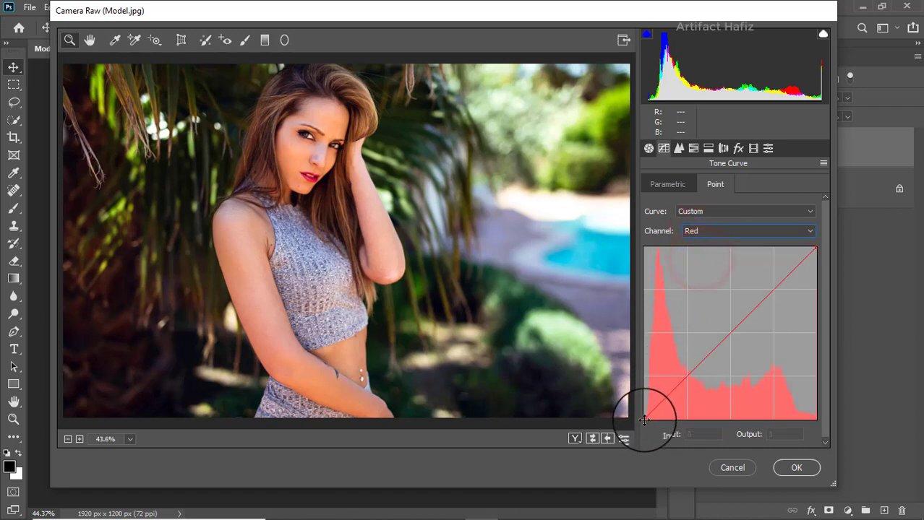
pyautogui.click(712, 230)
pyautogui.click(708, 260)
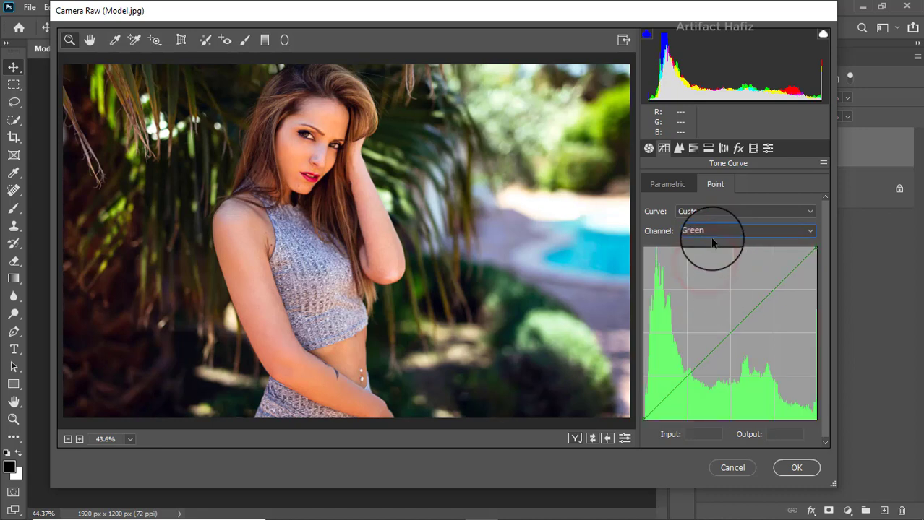
pyautogui.click(711, 232)
pyautogui.click(706, 273)
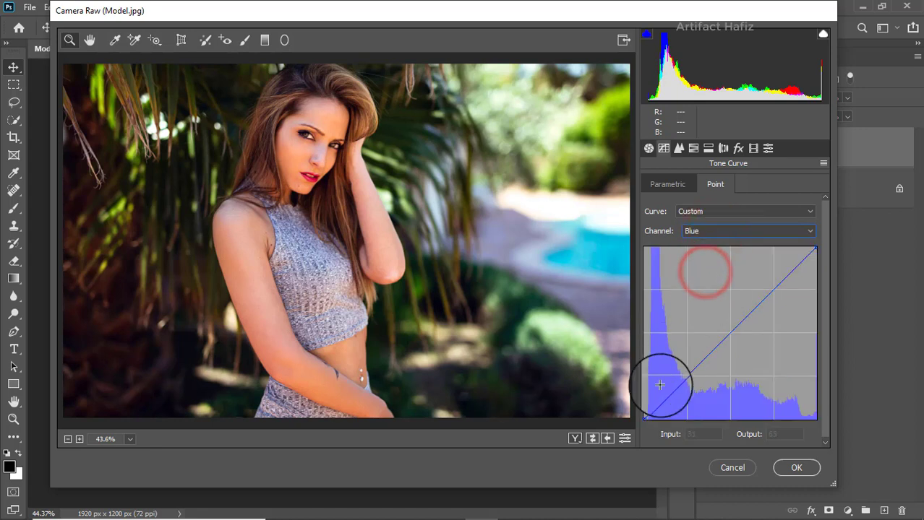
pyautogui.moveTo(645, 417); pyautogui.dragTo(648, 423)
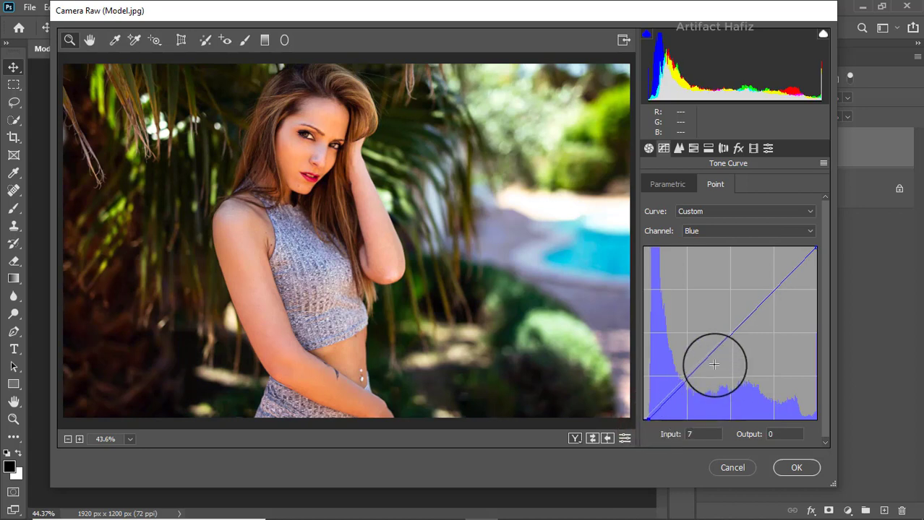
# Step: Set the sharpening amount to 10 and the luminance noise reduction to 10
pyautogui.click(693, 148)
pyautogui.click(677, 150)
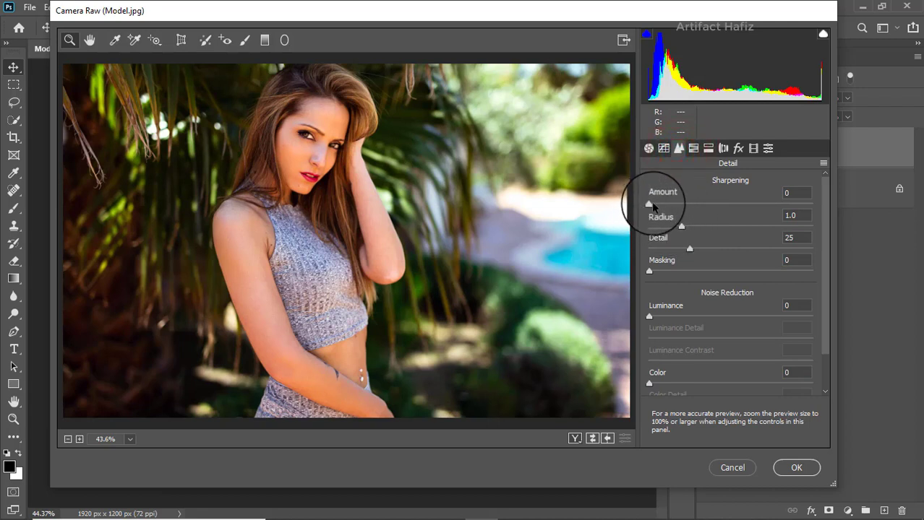
pyautogui.moveTo(649, 204); pyautogui.dragTo(662, 204)
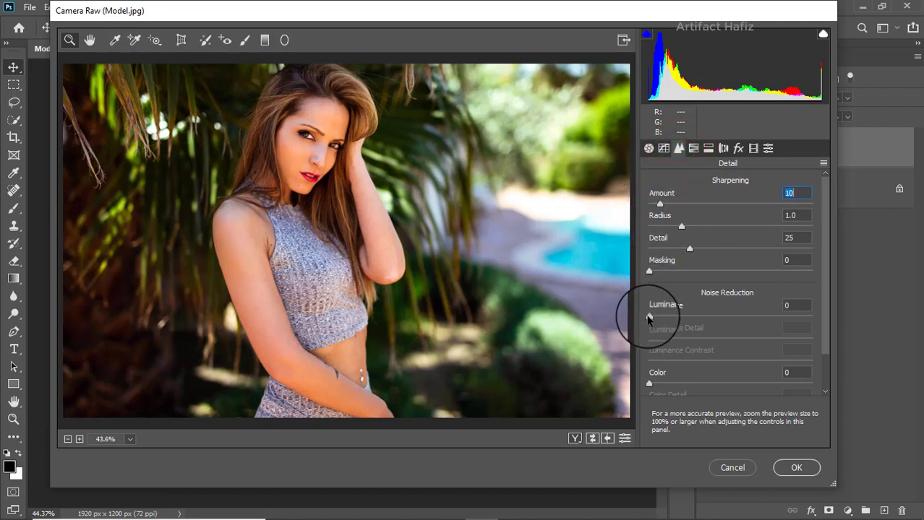
pyautogui.moveTo(649, 318); pyautogui.dragTo(664, 323)
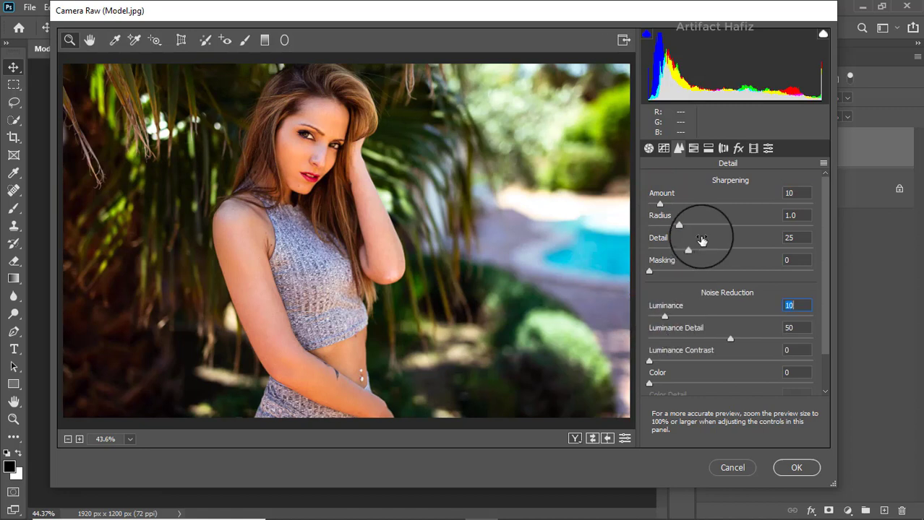
# Step: Reduce the HSL saturation of Reds to -7, Oranges to -16, Yellows to -100 and Greens to -51
pyautogui.click(692, 148)
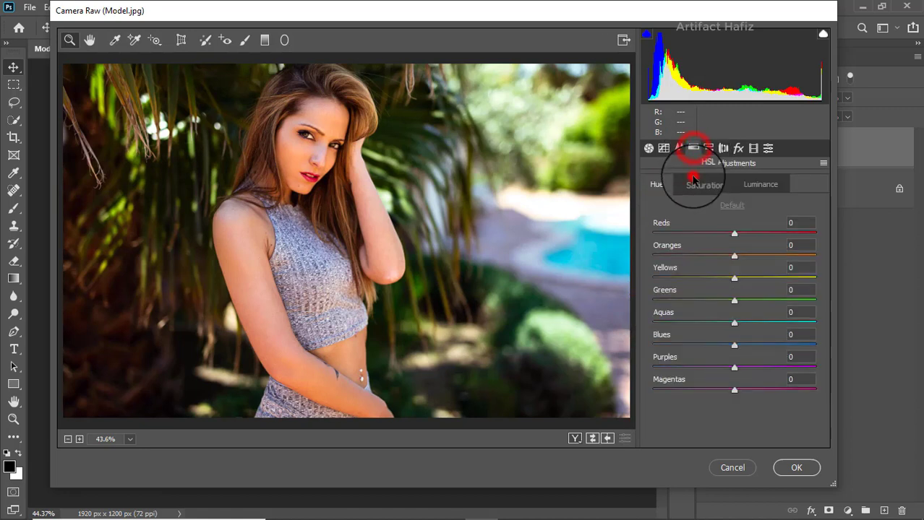
pyautogui.click(703, 184)
pyautogui.moveTo(733, 258); pyautogui.dragTo(717, 234)
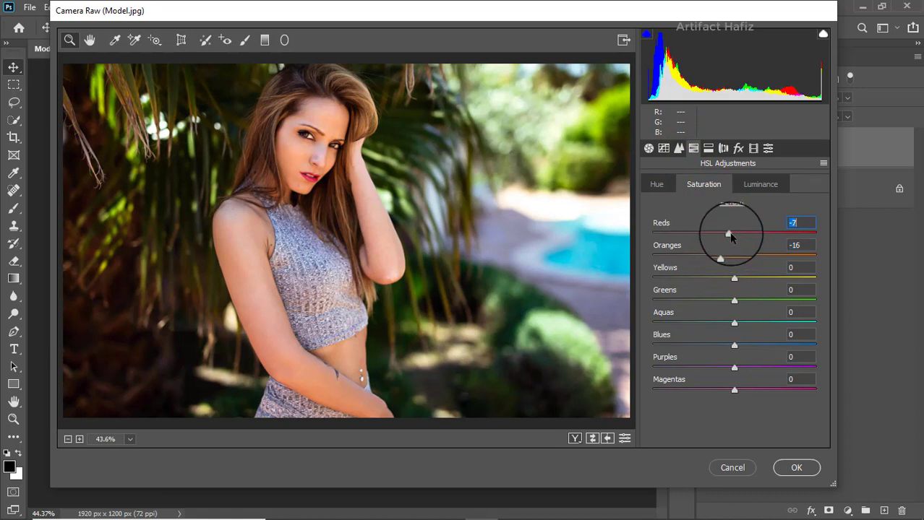
pyautogui.moveTo(734, 278); pyautogui.dragTo(644, 273)
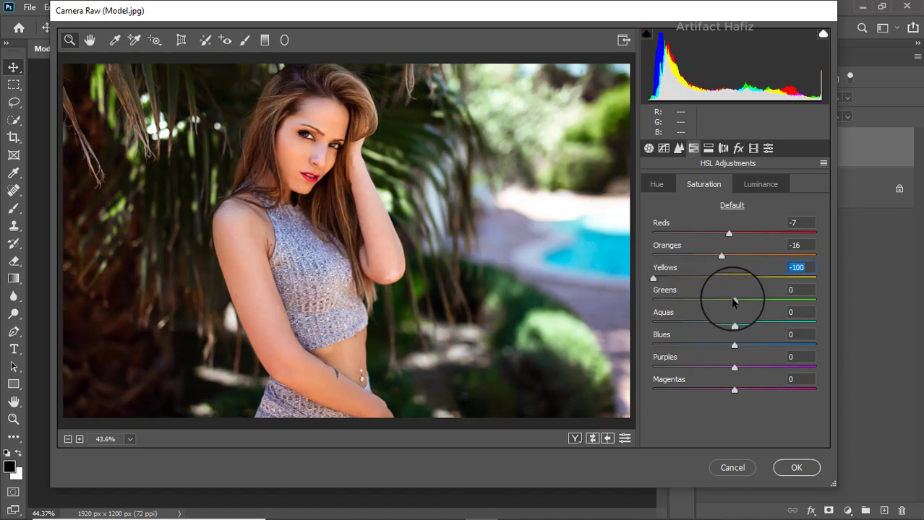
pyautogui.moveTo(734, 302); pyautogui.dragTo(692, 304)
pyautogui.click(654, 277)
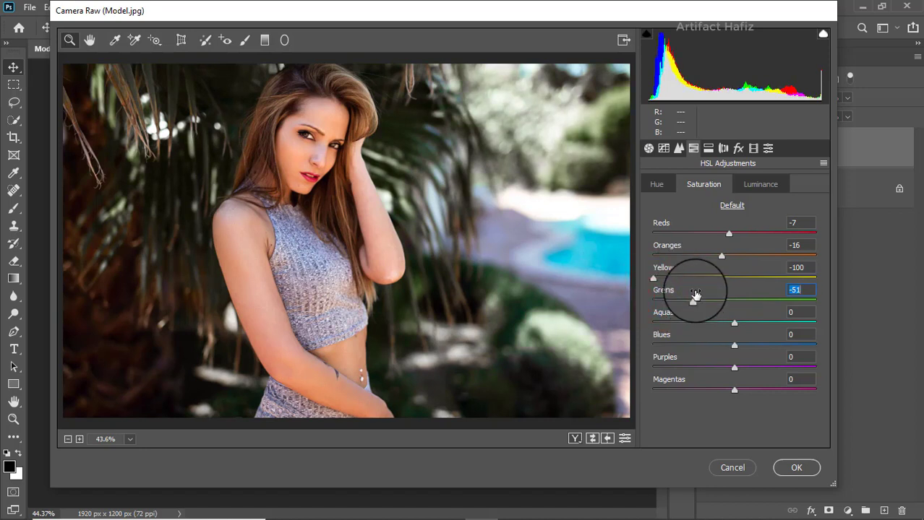
# Step: Darken the foliage by setting the HSL luminance of Yellows to -59 and Greens to -69
pyautogui.click(759, 185)
pyautogui.moveTo(734, 277); pyautogui.dragTo(687, 280)
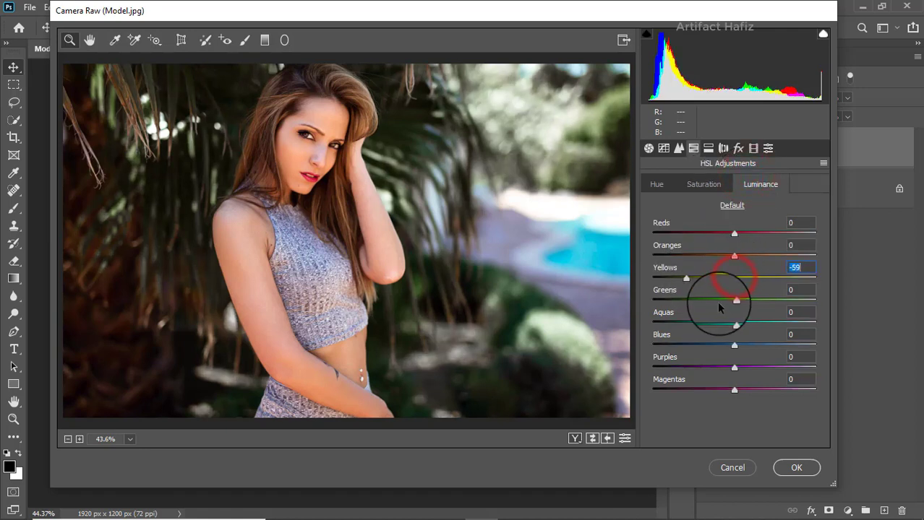
pyautogui.moveTo(734, 303); pyautogui.dragTo(678, 304)
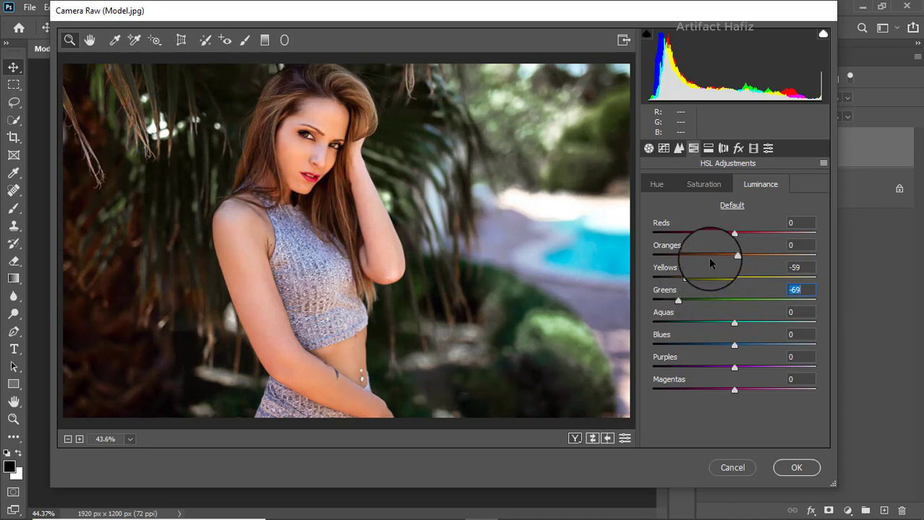
# Step: Shift the Greens and Yellows hues slightly cooler and set the saturation of Purples to -82 and Magentas to -63
pyautogui.click(665, 193)
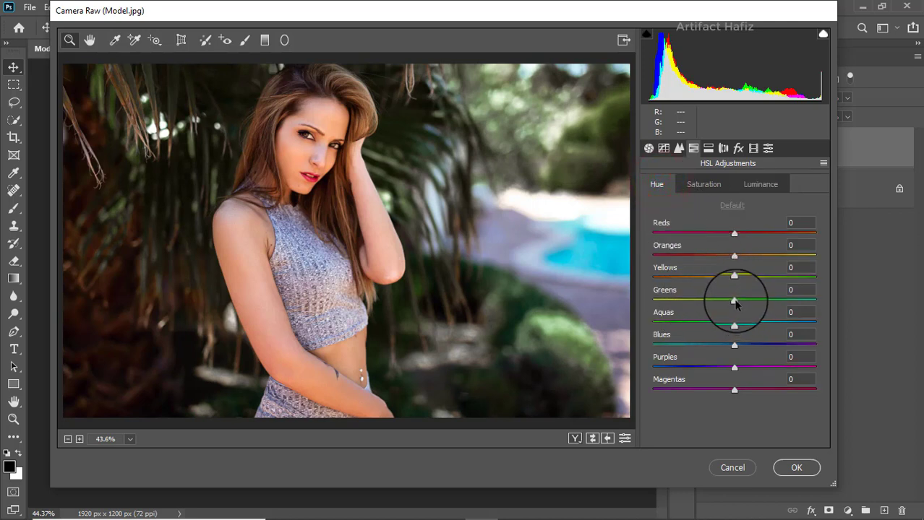
pyautogui.moveTo(734, 303); pyautogui.dragTo(744, 277)
pyautogui.click(708, 184)
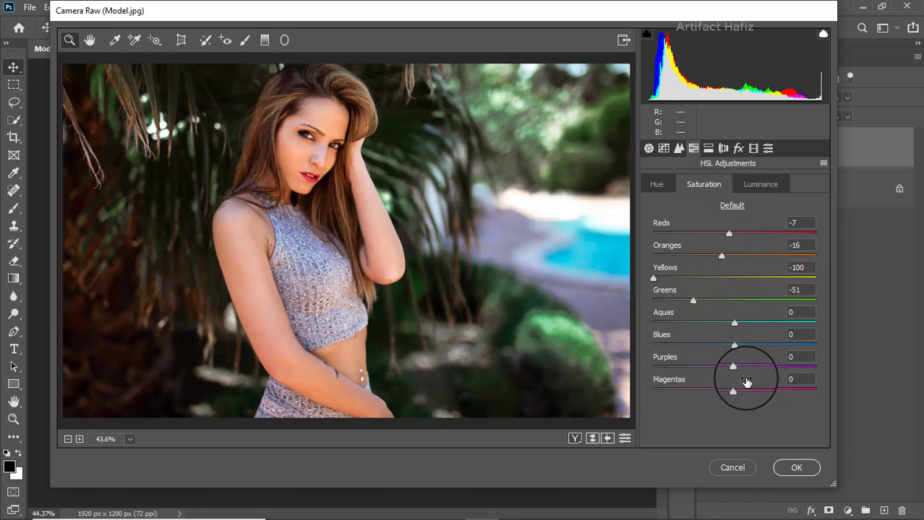
pyautogui.moveTo(733, 367); pyautogui.dragTo(682, 390)
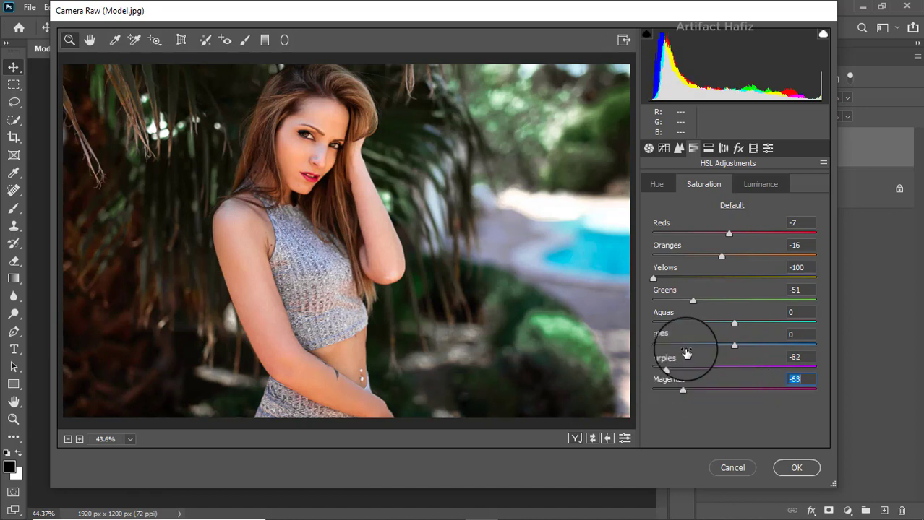
# Step: Apply split toning with shadows at hue 204, saturation 6 and highlights at hue 192, saturation 5
pyautogui.click(708, 148)
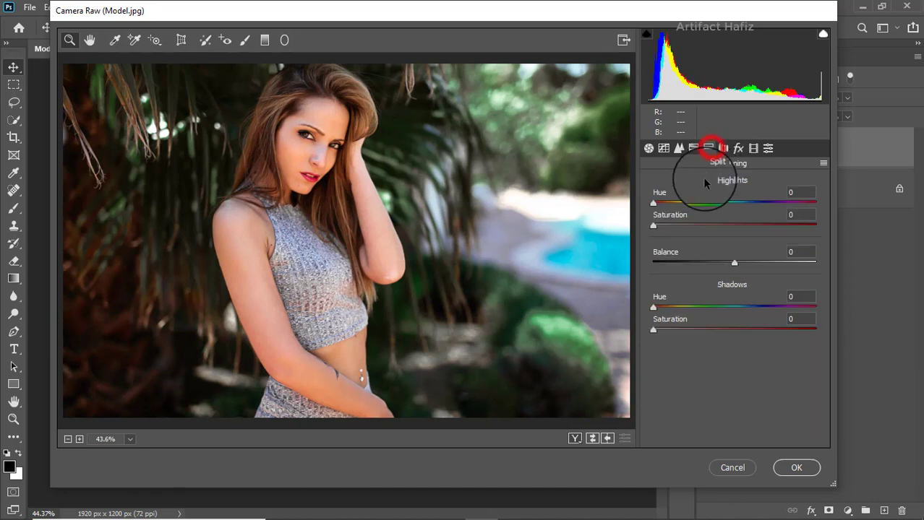
pyautogui.moveTo(656, 330); pyautogui.dragTo(713, 330)
pyautogui.moveTo(654, 305); pyautogui.dragTo(656, 329)
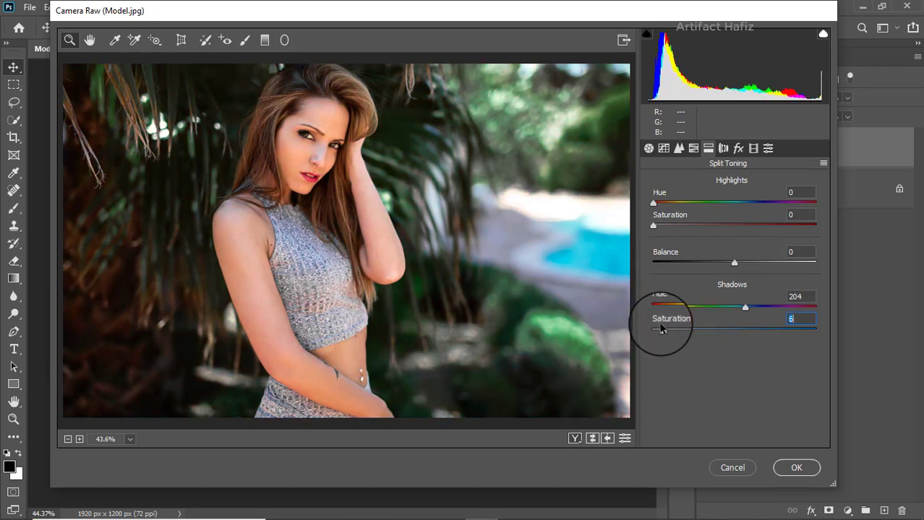
pyautogui.moveTo(653, 225)
pyautogui.mouseDown()
pyautogui.moveTo(697, 217)
pyautogui.moveTo(676, 198)
pyautogui.moveTo(737, 204)
pyautogui.moveTo(712, 226)
pyautogui.moveTo(674, 226)
pyautogui.mouseUp()
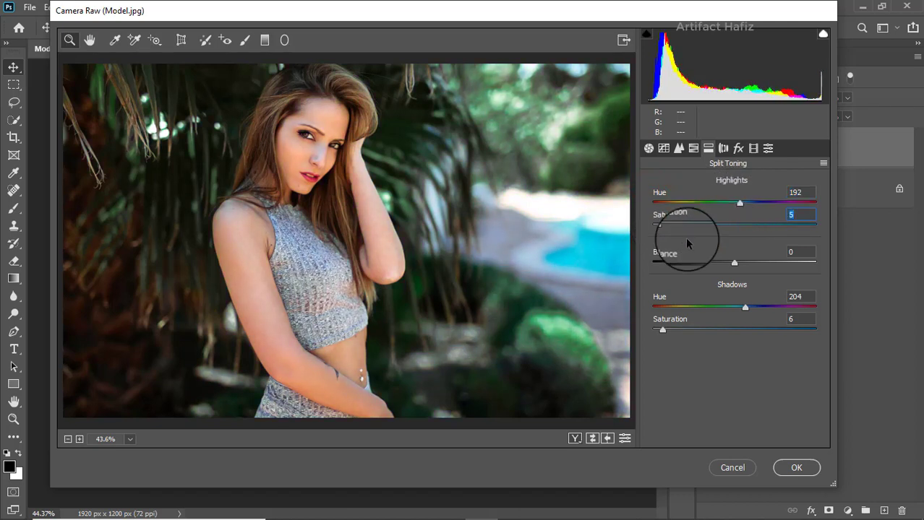
# Step: Calibrate the primaries' saturation to Red -25, Green +28 and Blue +28
pyautogui.click(754, 149)
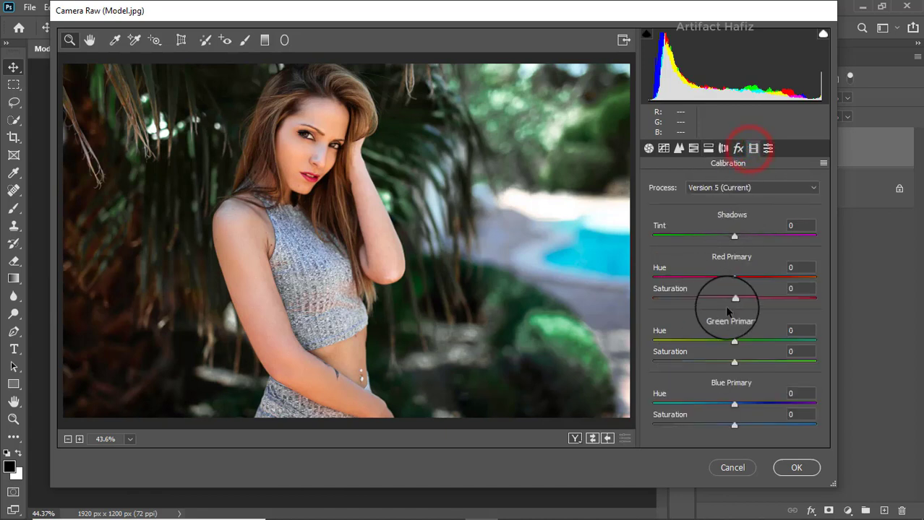
pyautogui.moveTo(734, 302); pyautogui.dragTo(710, 300)
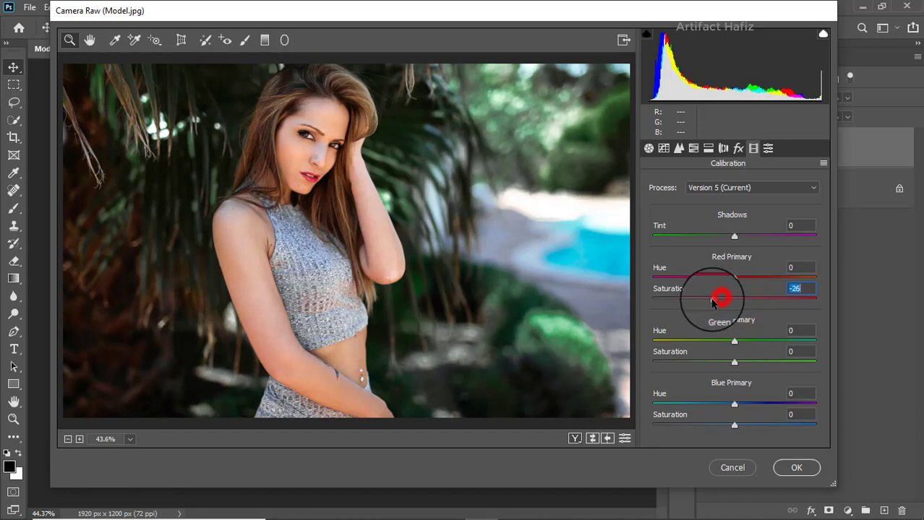
pyautogui.moveTo(734, 362); pyautogui.dragTo(758, 361)
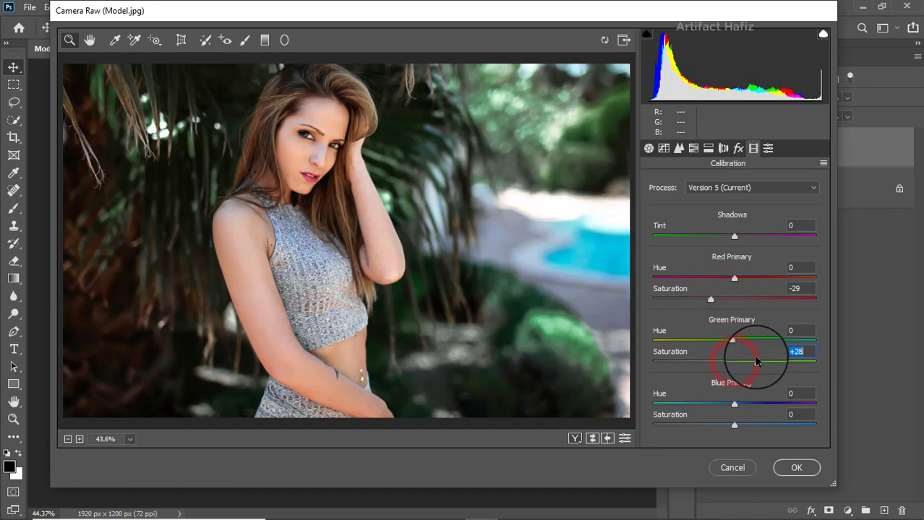
pyautogui.moveTo(734, 427); pyautogui.dragTo(756, 425)
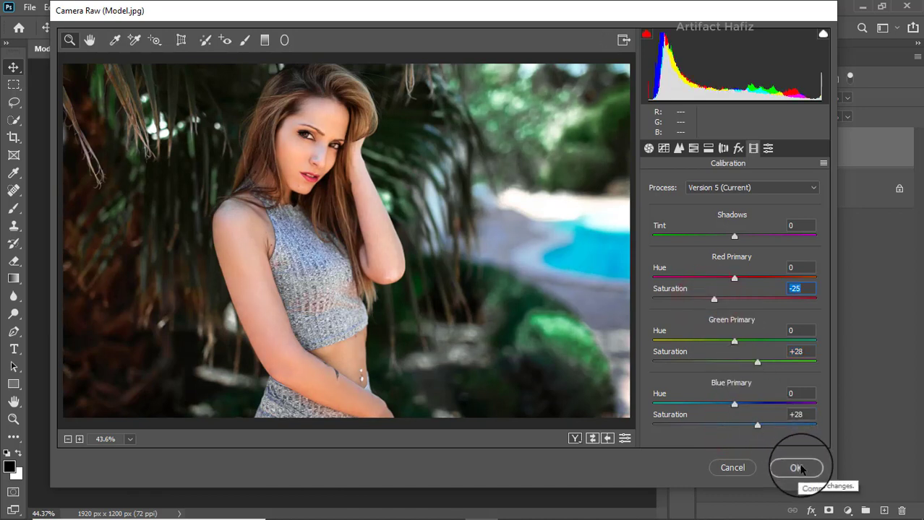
# Step: Set the HSL luminance of Oranges to -13
pyautogui.click(693, 149)
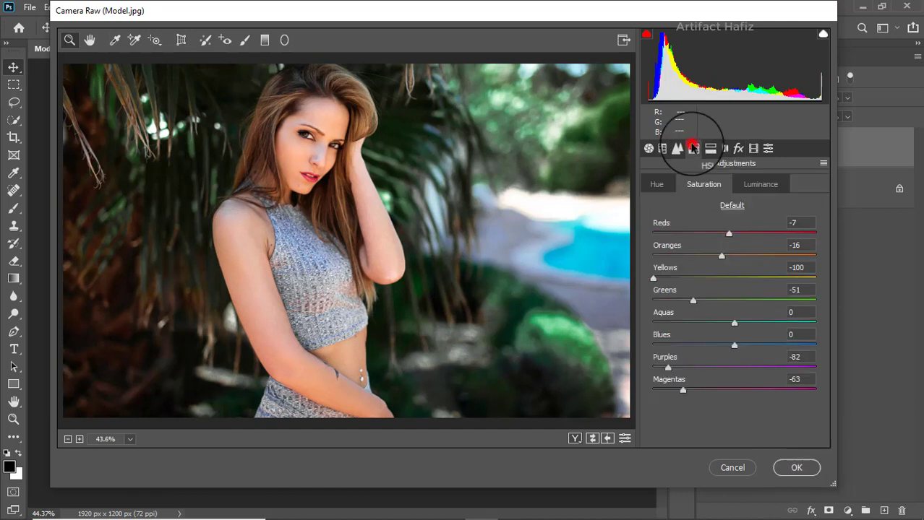
pyautogui.click(760, 185)
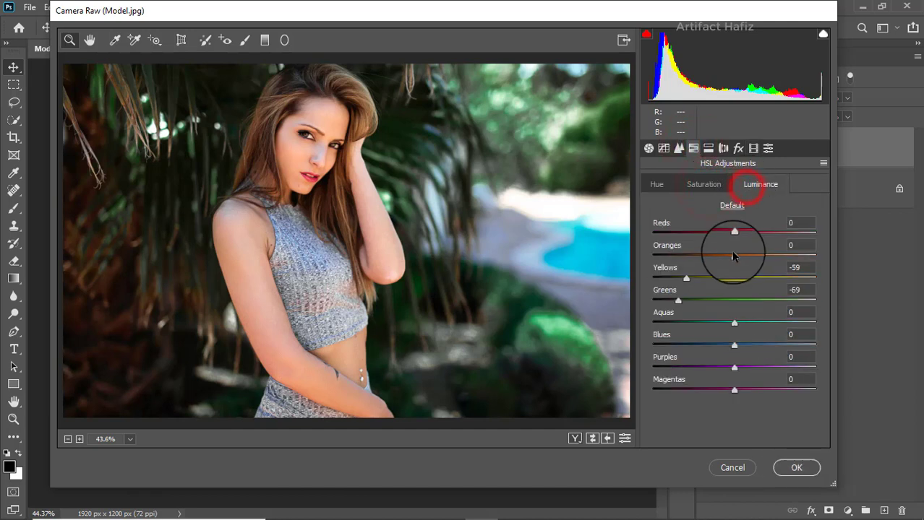
pyautogui.moveTo(733, 256)
pyautogui.mouseDown()
pyautogui.moveTo(713, 262)
pyautogui.moveTo(722, 263)
pyautogui.mouseUp()
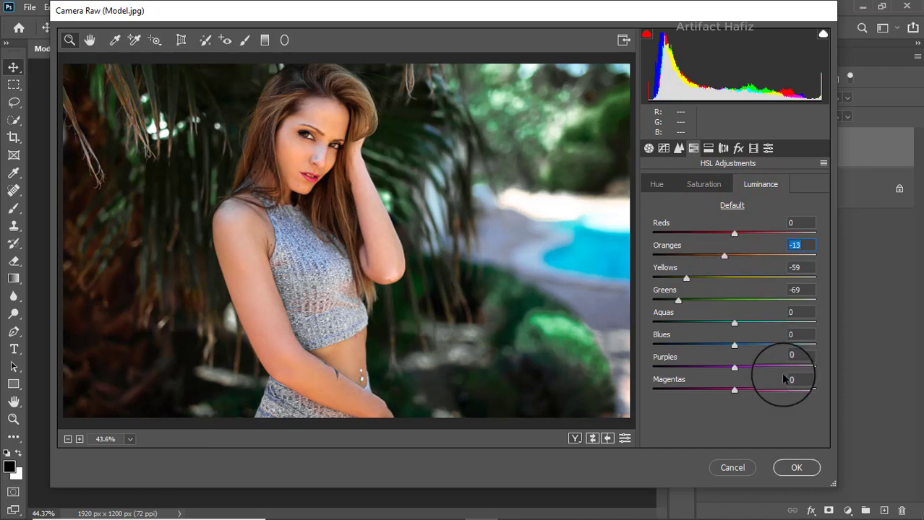
# Step: Apply the Camera Raw adjustments and toggle the Background copy layer's visibility to compare the grade with the original
pyautogui.click(807, 469)
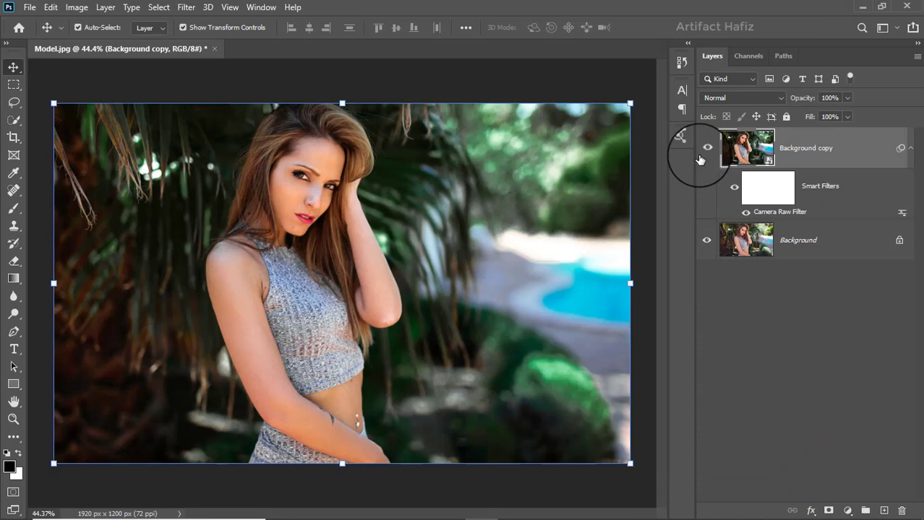
pyautogui.click(706, 149)
pyautogui.click(706, 148)
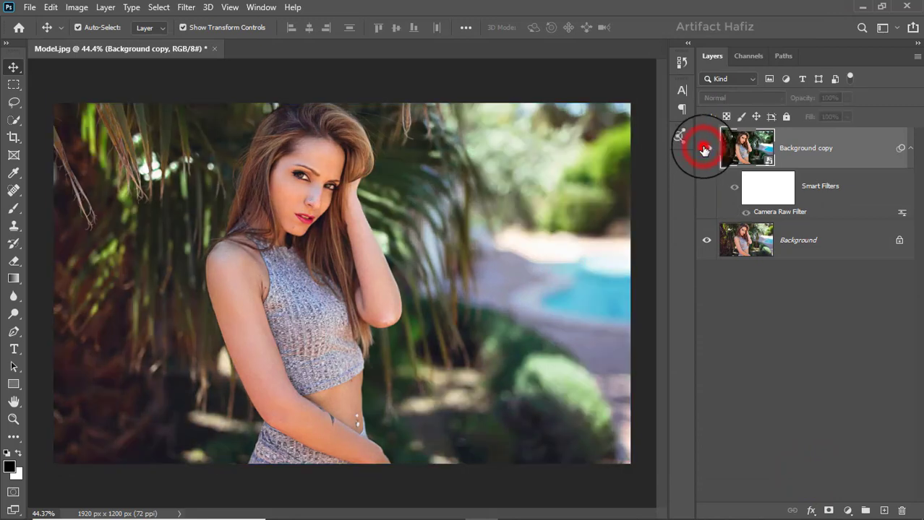
# Step: Add a Color Lookup adjustment layer above Background copy using the Fuji F125 Kodak 2395 (by Adobe) 3D LUT
pyautogui.click(814, 155)
pyautogui.click(847, 510)
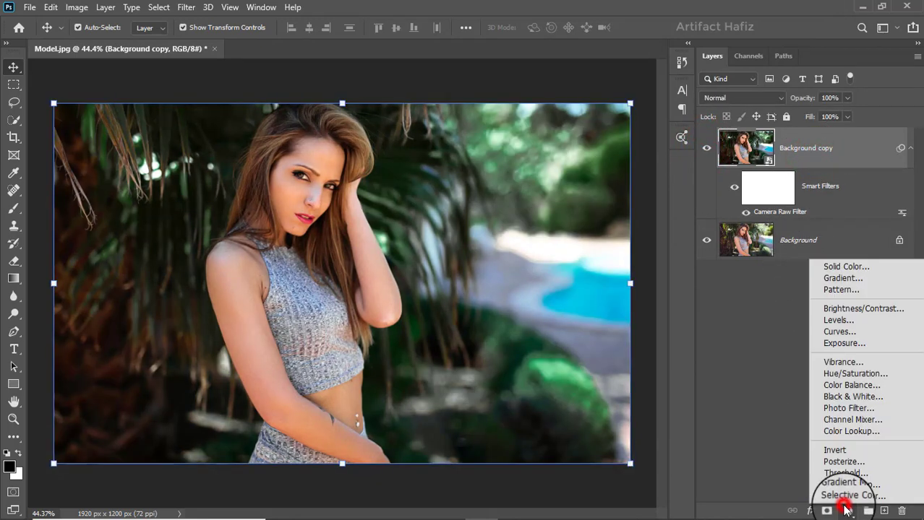
pyautogui.click(850, 432)
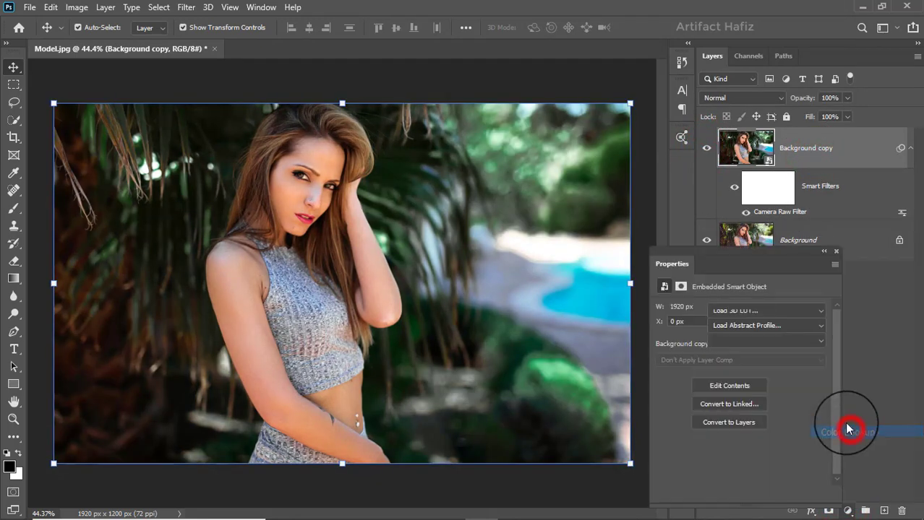
pyautogui.click(745, 310)
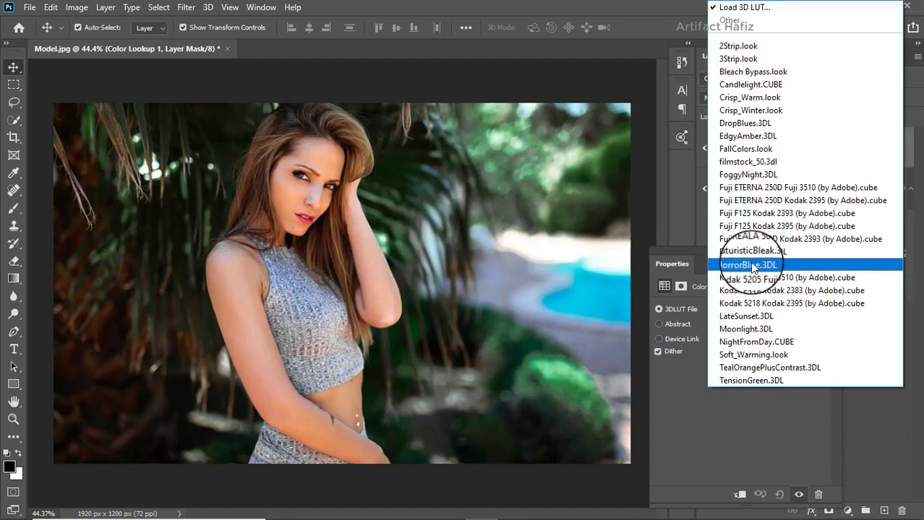
pyautogui.click(752, 226)
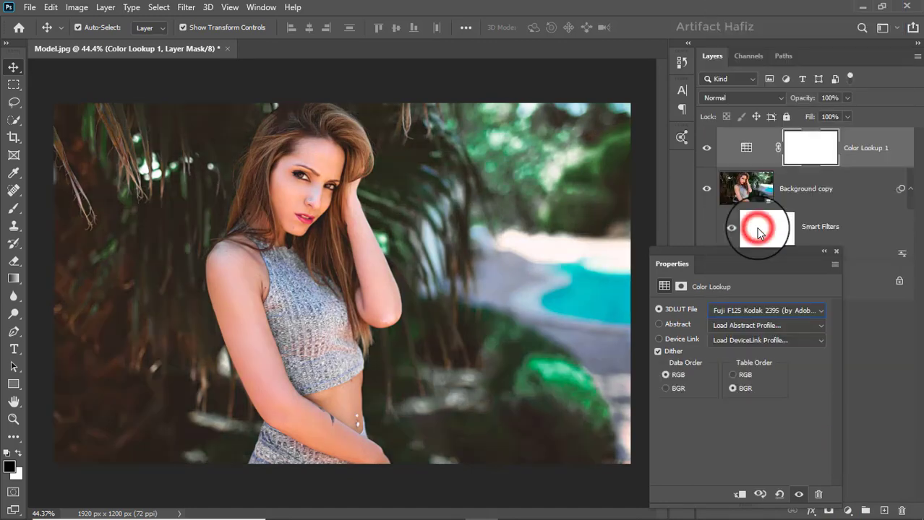
pyautogui.click(837, 250)
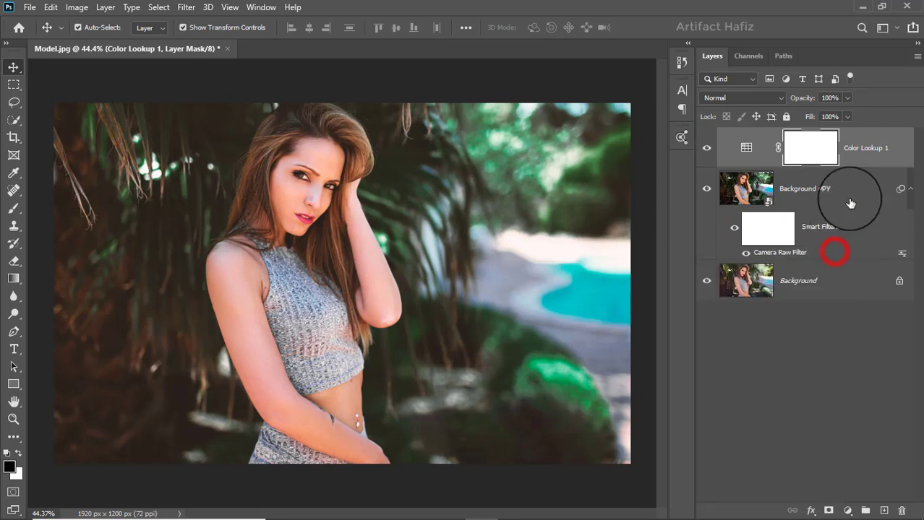
# Step: Reduce the Color Lookup layer's opacity to 35%
pyautogui.click(867, 153)
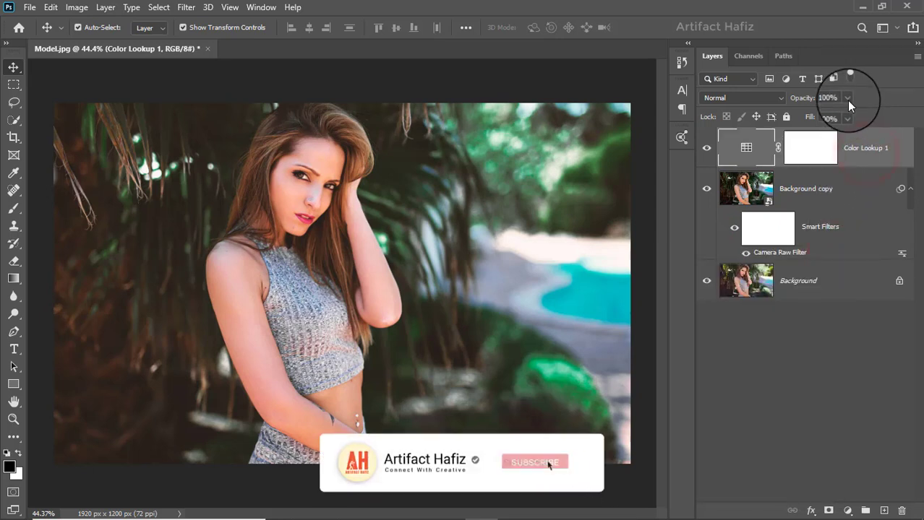
pyautogui.click(848, 97)
pyautogui.moveTo(815, 115); pyautogui.dragTo(805, 120)
pyautogui.click(861, 148)
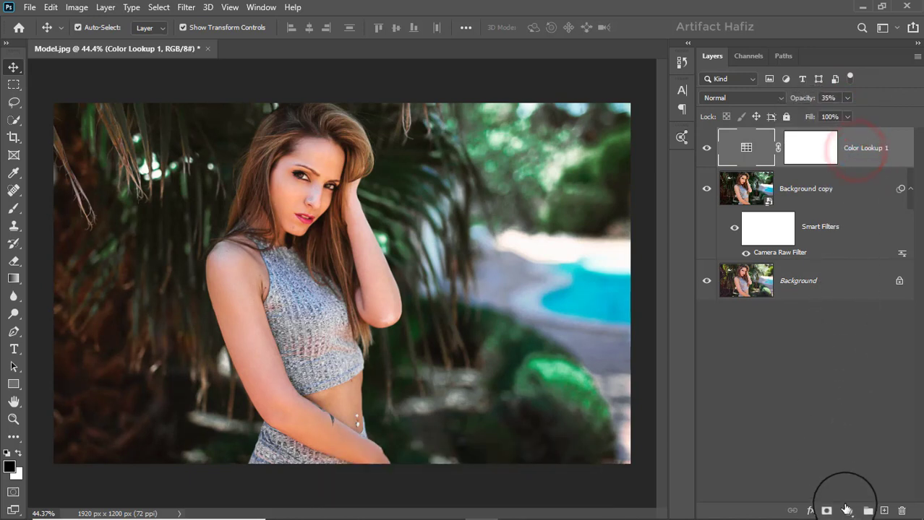
# Step: Add a Curves adjustment layer with a gentle S-curve, lowering the shadows and slightly raising the highlights on RGB
pyautogui.click(847, 510)
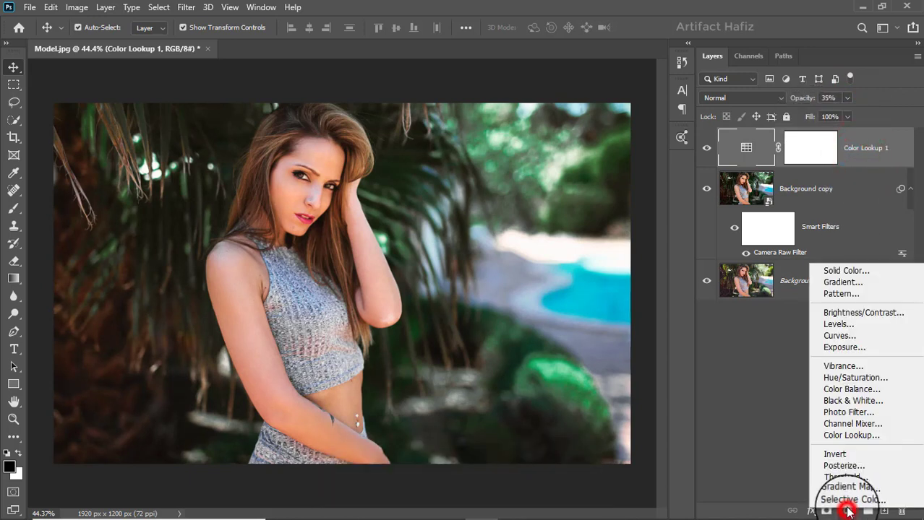
pyautogui.click(831, 336)
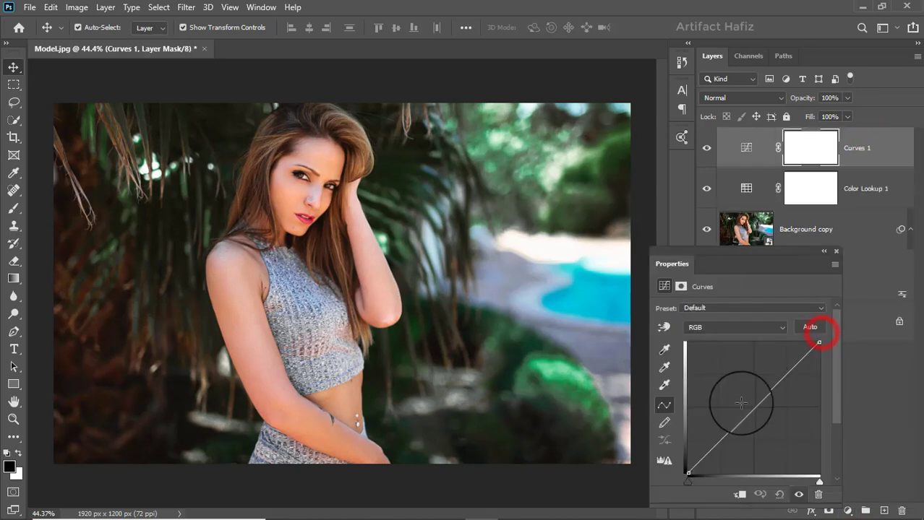
pyautogui.click(722, 441)
pyautogui.click(790, 369)
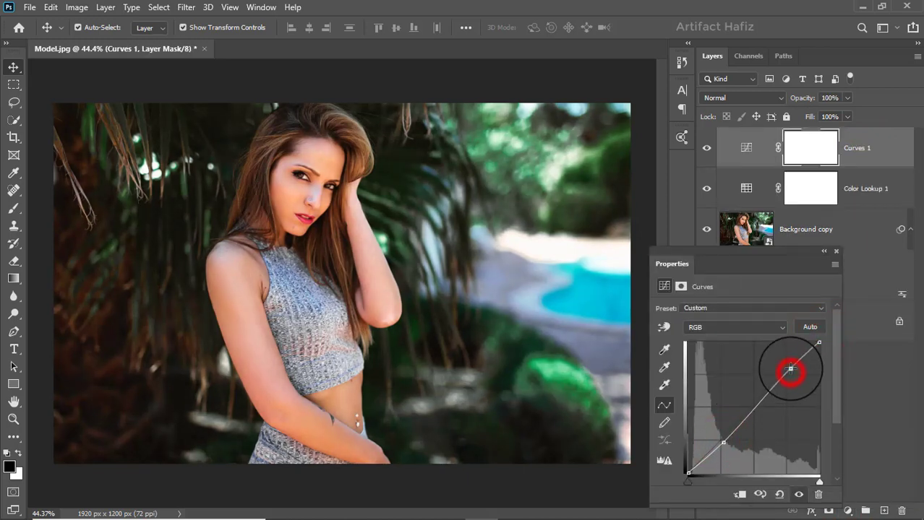
pyautogui.click(836, 251)
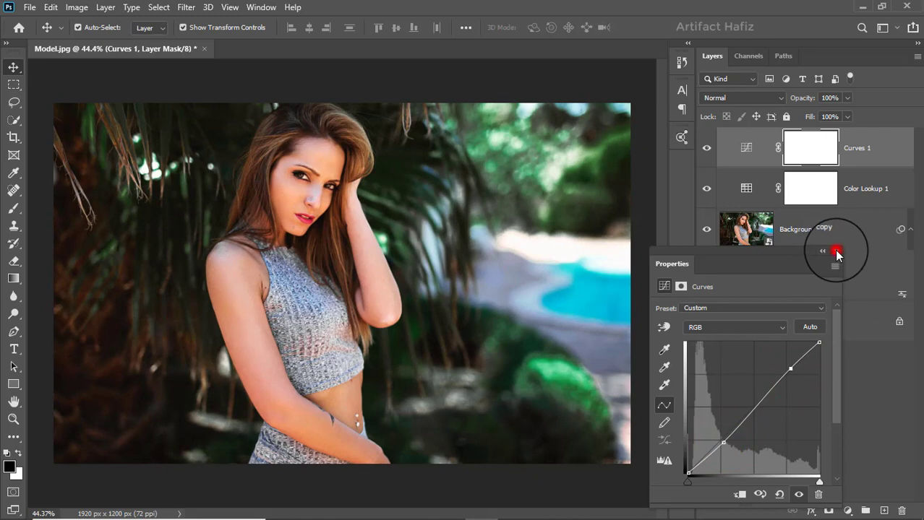
# Step: Add a Levels adjustment layer on top and set its black input level to 5
pyautogui.click(848, 509)
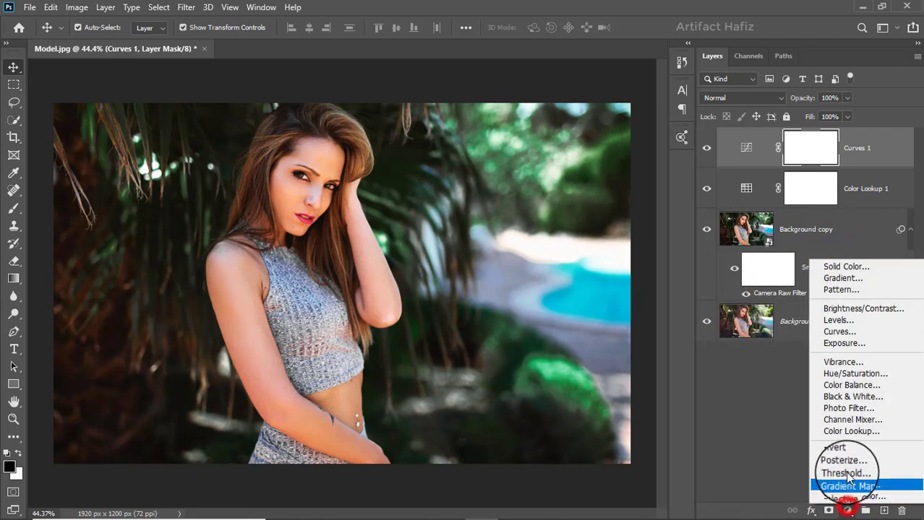
pyautogui.click(834, 318)
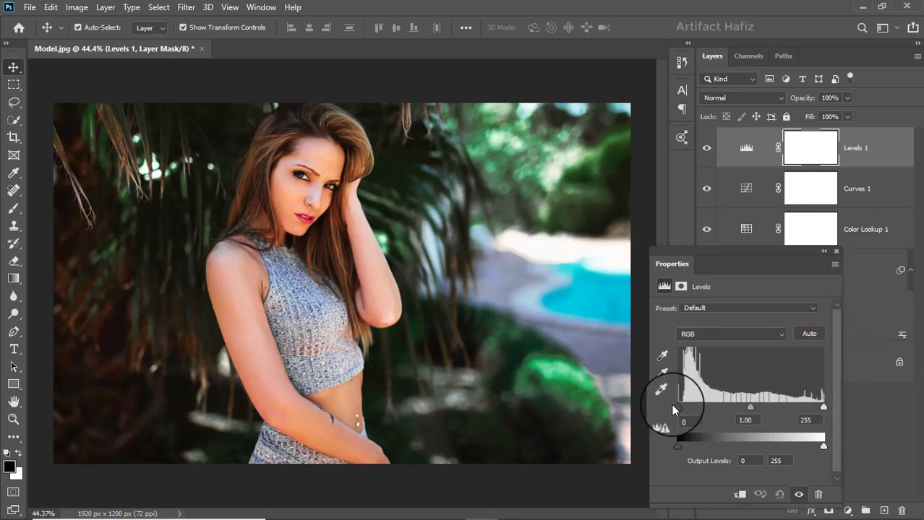
pyautogui.moveTo(677, 407); pyautogui.dragTo(680, 405)
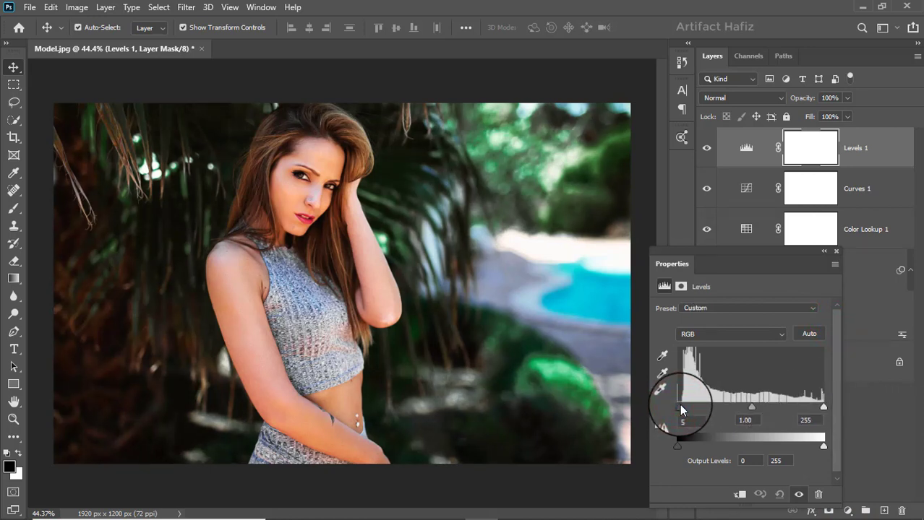
pyautogui.click(836, 253)
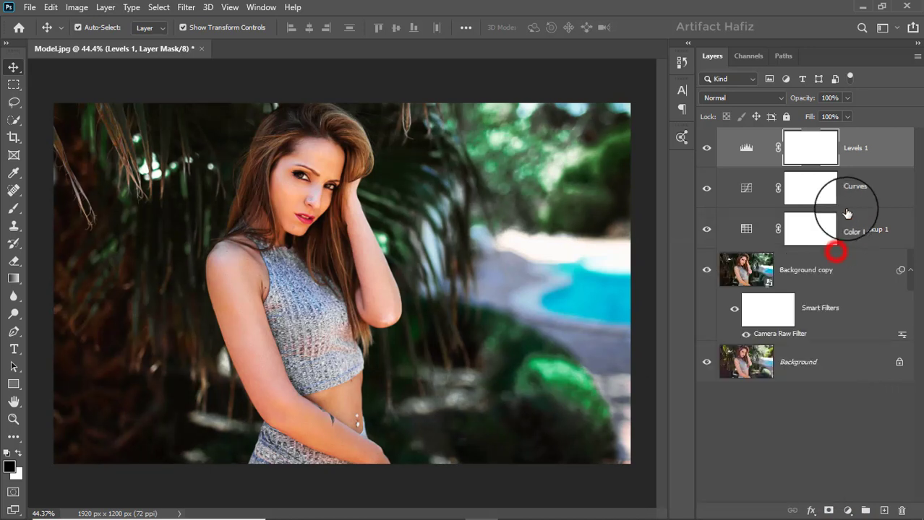
# Step: Stamp all visible layers into a new merged layer above Levels 1 and convert it for smart filters
pyautogui.click(858, 162)
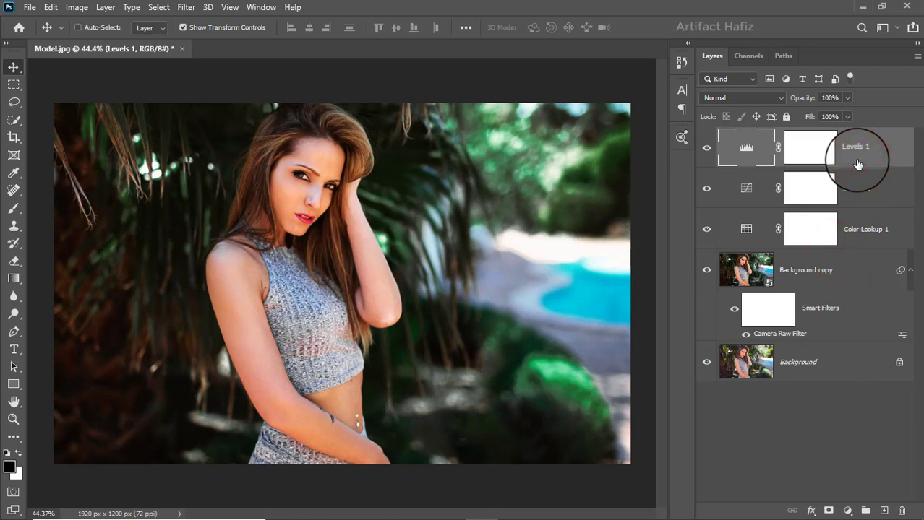
pyautogui.hotkey('ctrl', 'alt', 'shift', 'e')
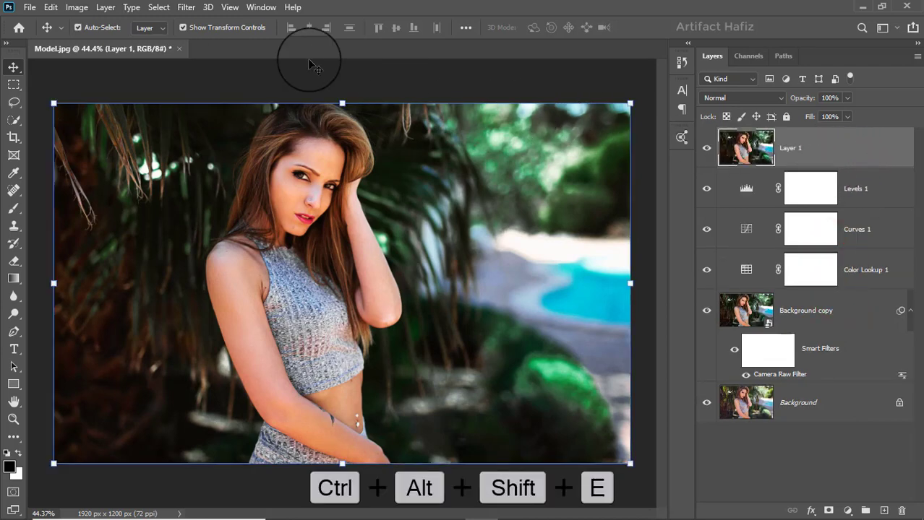
pyautogui.click(187, 7)
pyautogui.click(194, 40)
# Step: Open the merged layer in the Camera Raw Filter, lower the exposure slightly and set Whites to +42
pyautogui.click(186, 8)
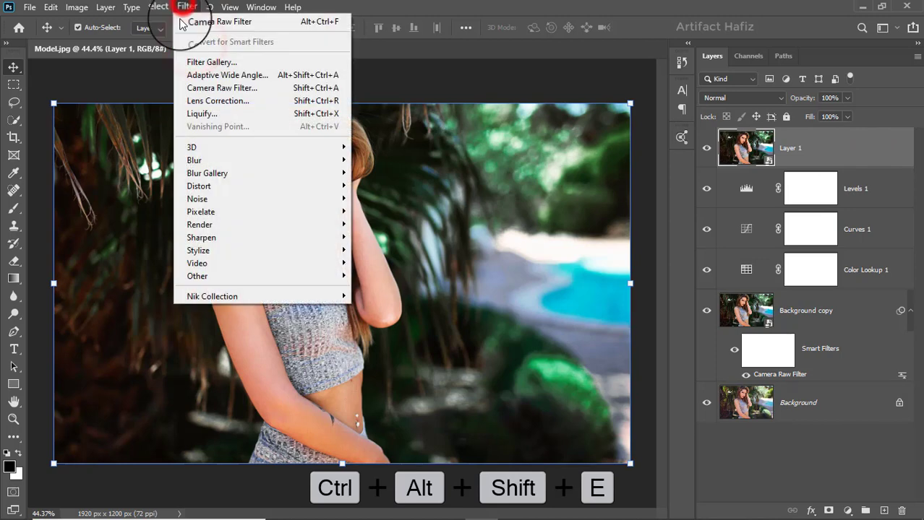
pyautogui.click(185, 88)
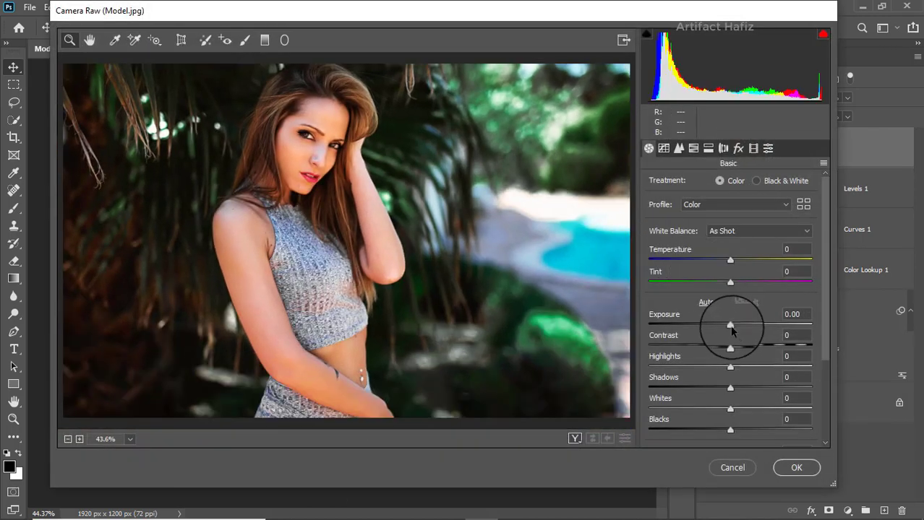
pyautogui.moveTo(732, 330); pyautogui.dragTo(722, 329)
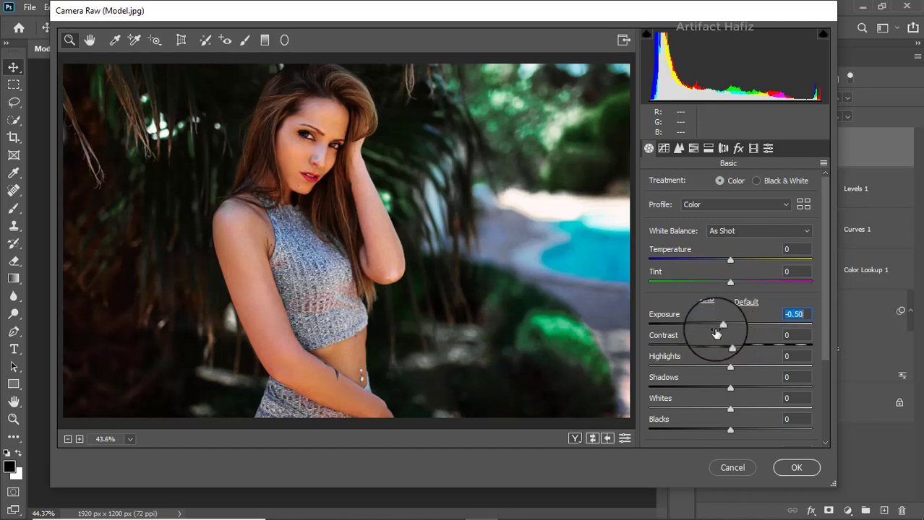
pyautogui.moveTo(730, 410); pyautogui.dragTo(764, 410)
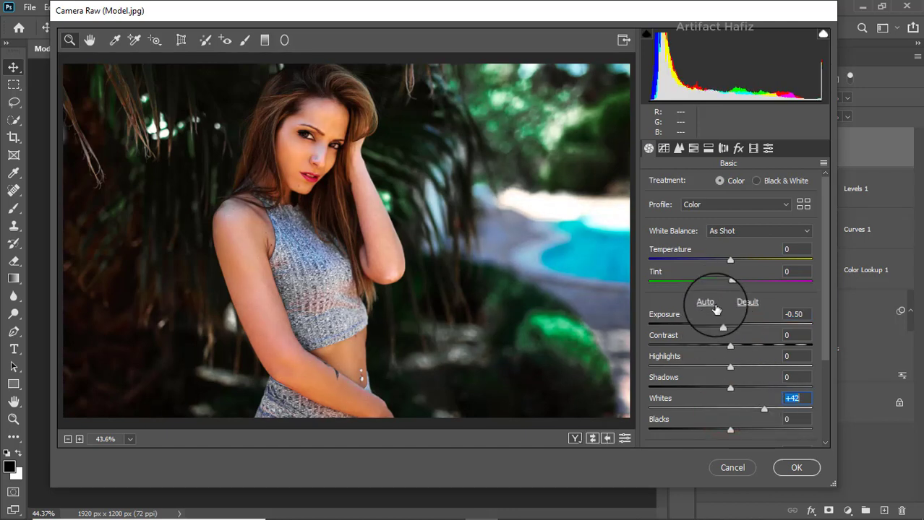
pyautogui.moveTo(722, 323); pyautogui.dragTo(725, 324)
# Step: Set the HSL saturation of Oranges to -18 and apply the Camera Raw filter to the merged layer
pyautogui.click(693, 148)
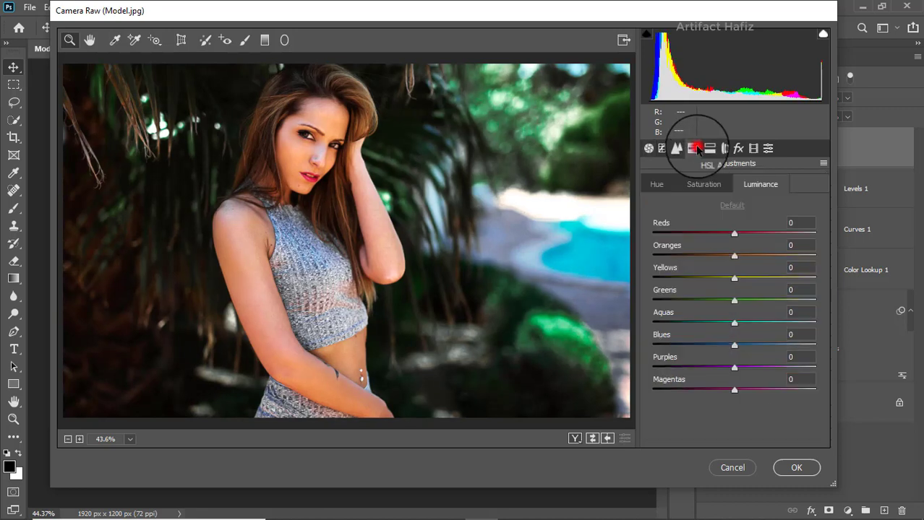
pyautogui.click(703, 184)
pyautogui.moveTo(735, 256); pyautogui.dragTo(717, 258)
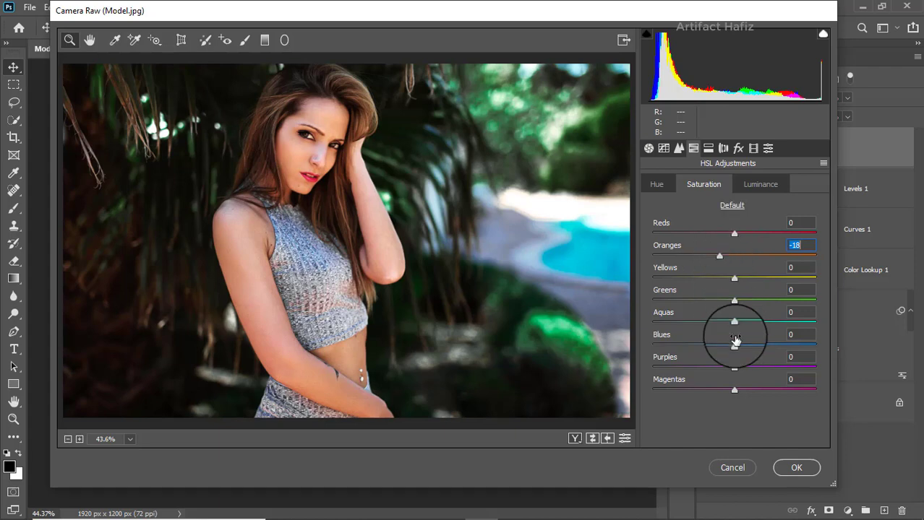
pyautogui.click(790, 468)
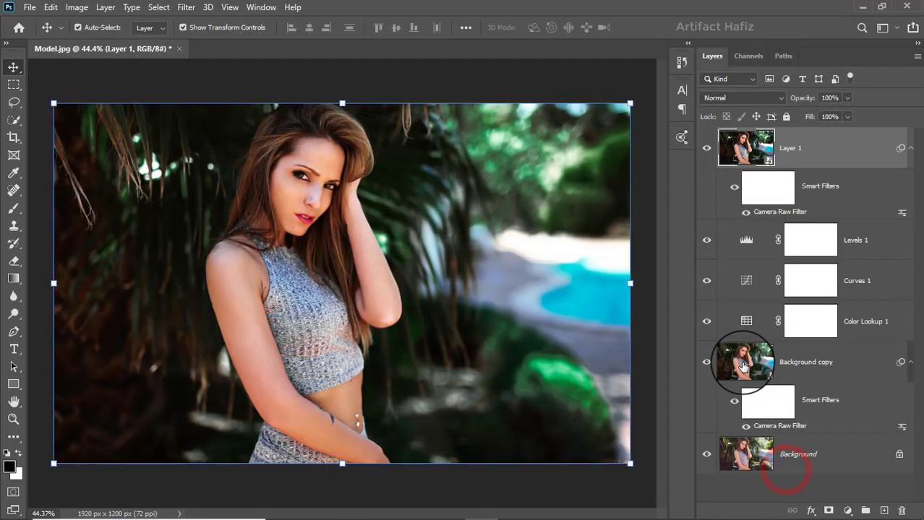
# Step: Compare the original Background with the finished grade by toggling the visibility of all other layers
pyautogui.keyDown('alt'); pyautogui.click(708, 454); pyautogui.keyUp('alt')
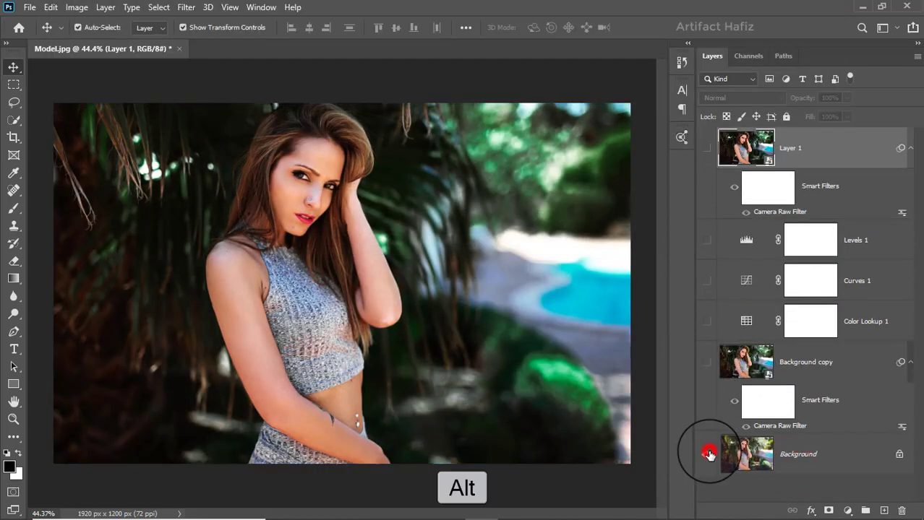
pyautogui.keyDown('alt'); pyautogui.click(708, 453); pyautogui.keyUp('alt')
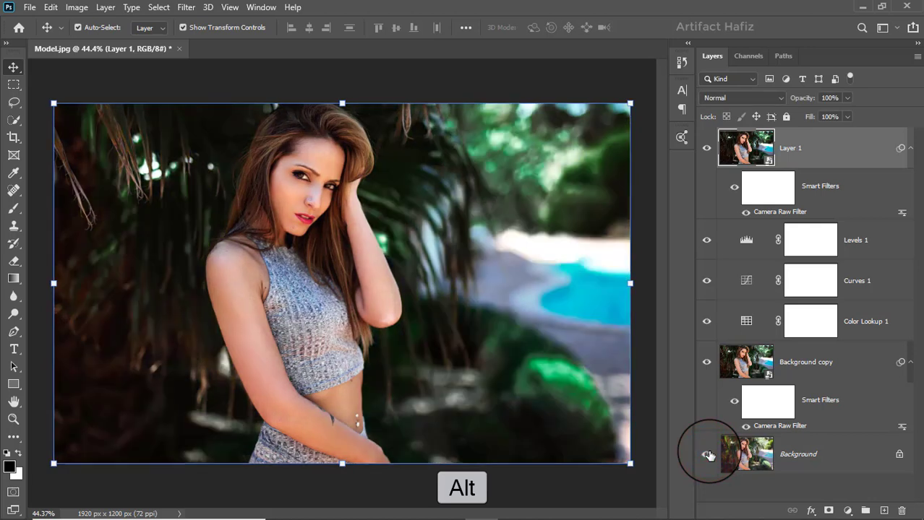
pyautogui.keyDown('alt'); pyautogui.click(708, 454); pyautogui.keyUp('alt')
pyautogui.keyDown('alt'); pyautogui.click(708, 454); pyautogui.keyUp('alt')
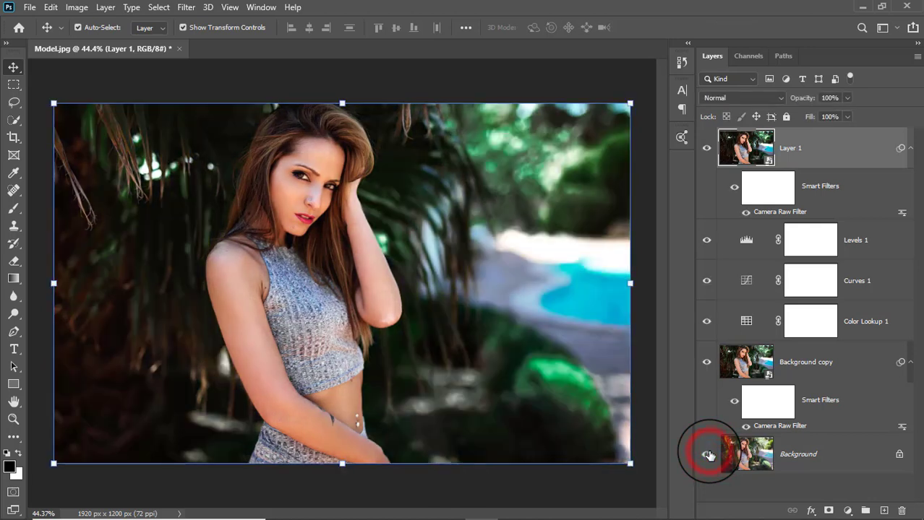